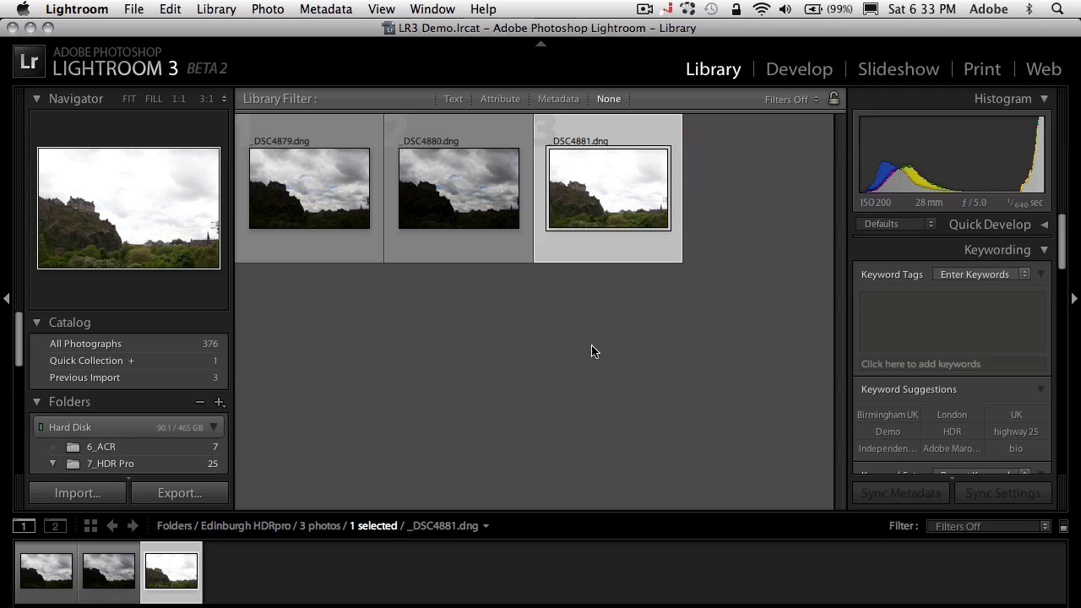
Step: Select all three bracketed castle photos and send them to Photoshop's Merge to HDR Pro
click(595, 351)
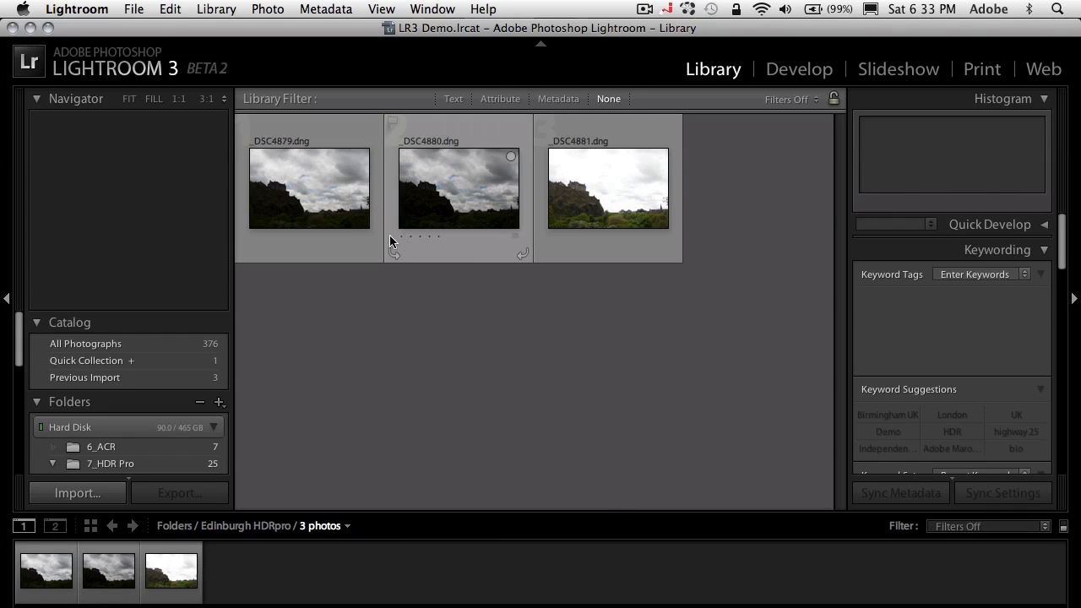
click(346, 207)
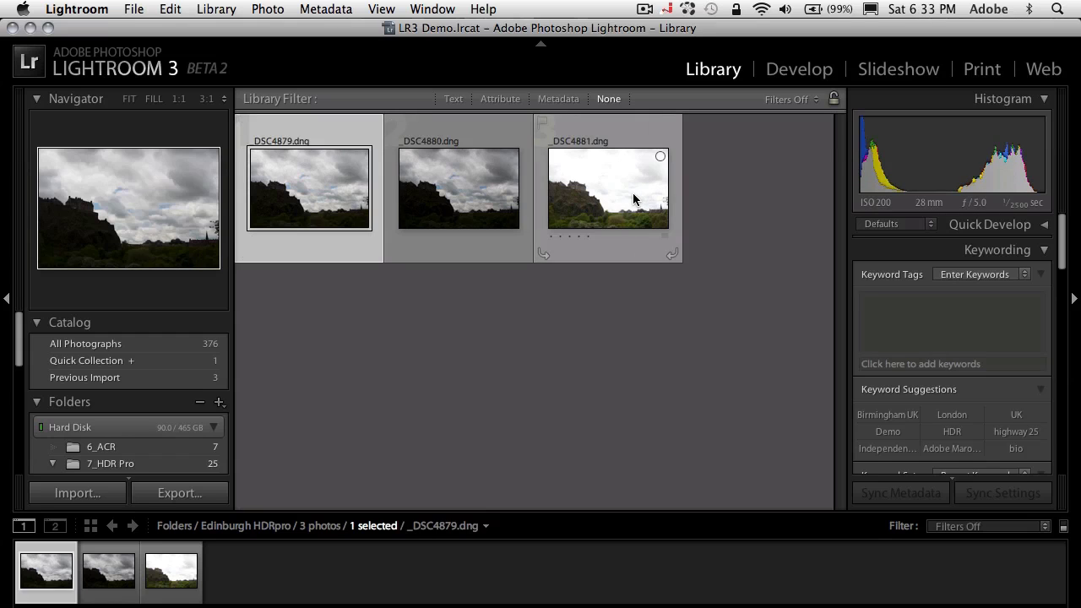
key(super+a)
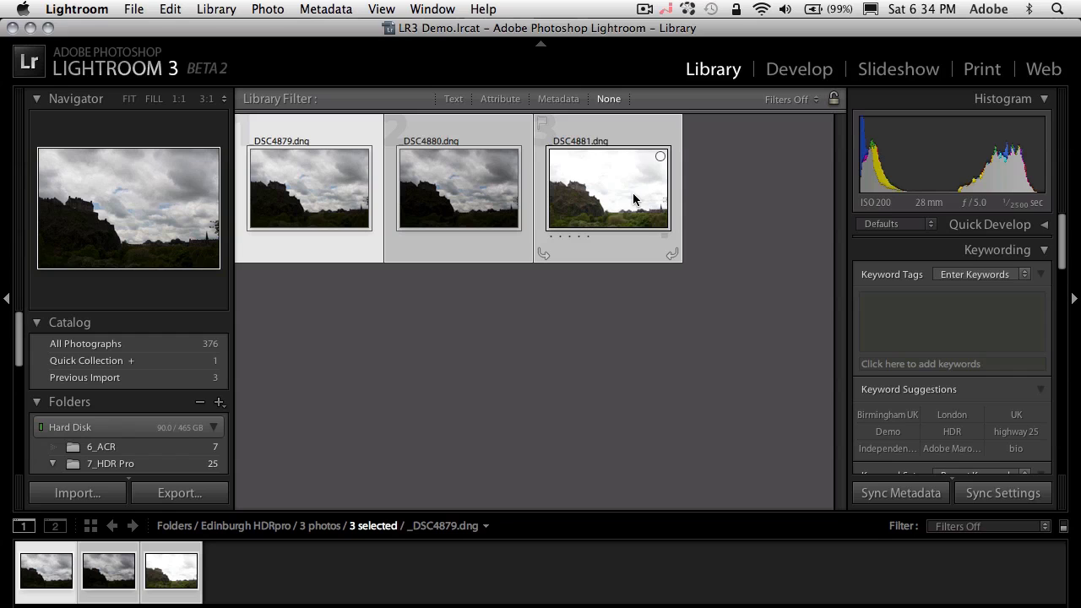
right_click(611, 195)
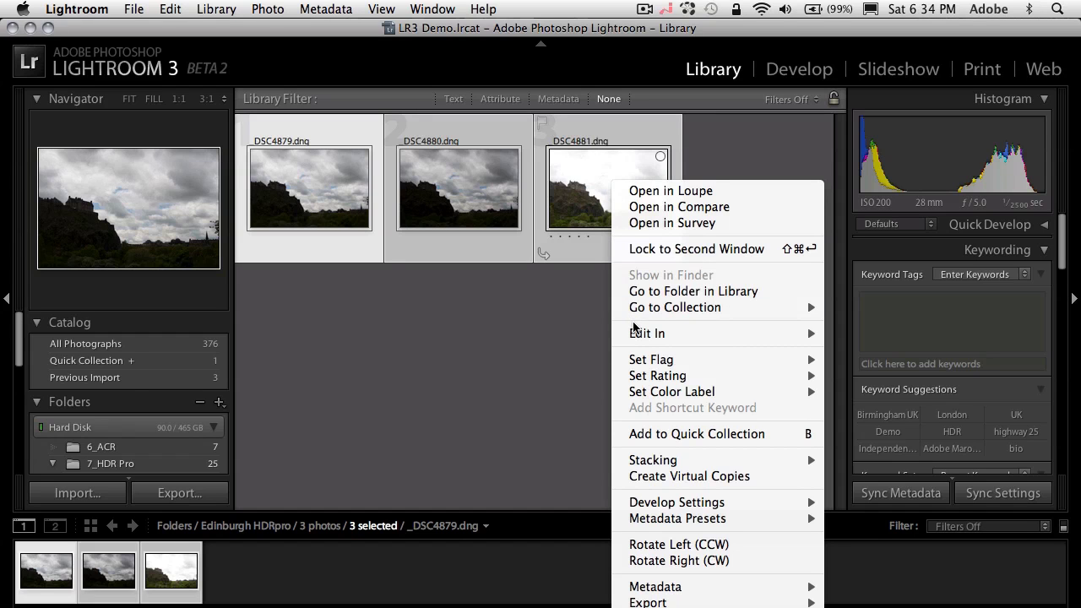
mouse_move(637, 334)
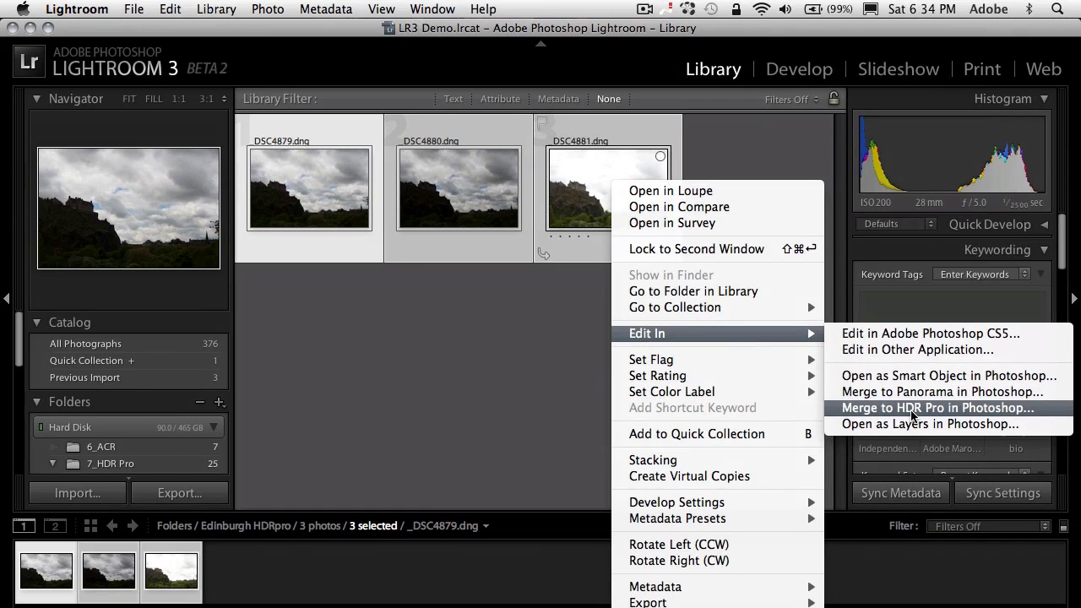
click(913, 410)
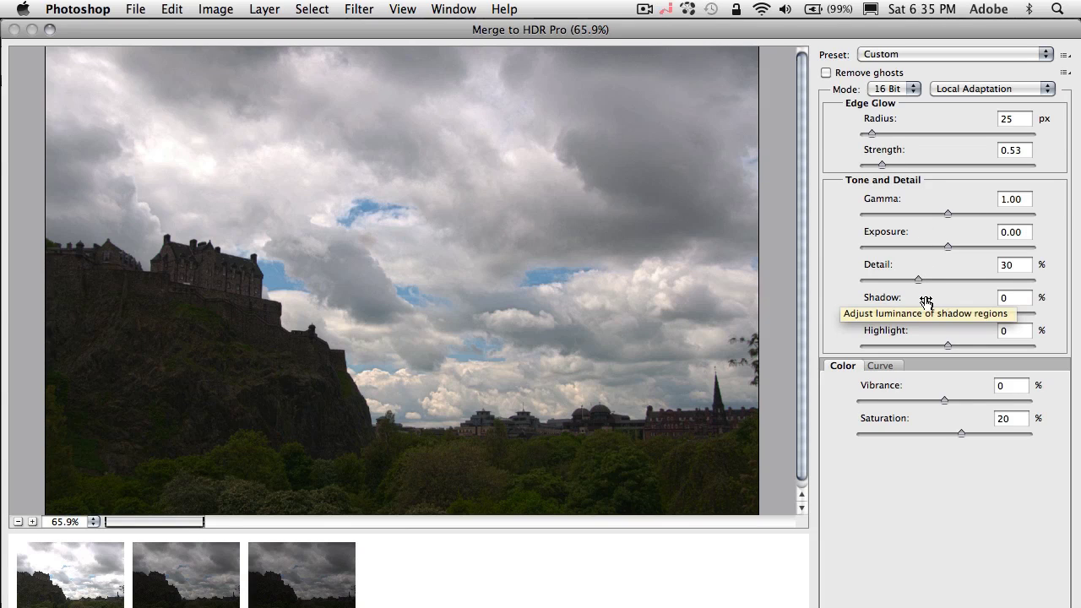
Step: Enable Remove ghosts, leaving the toning preset on Custom
click(864, 74)
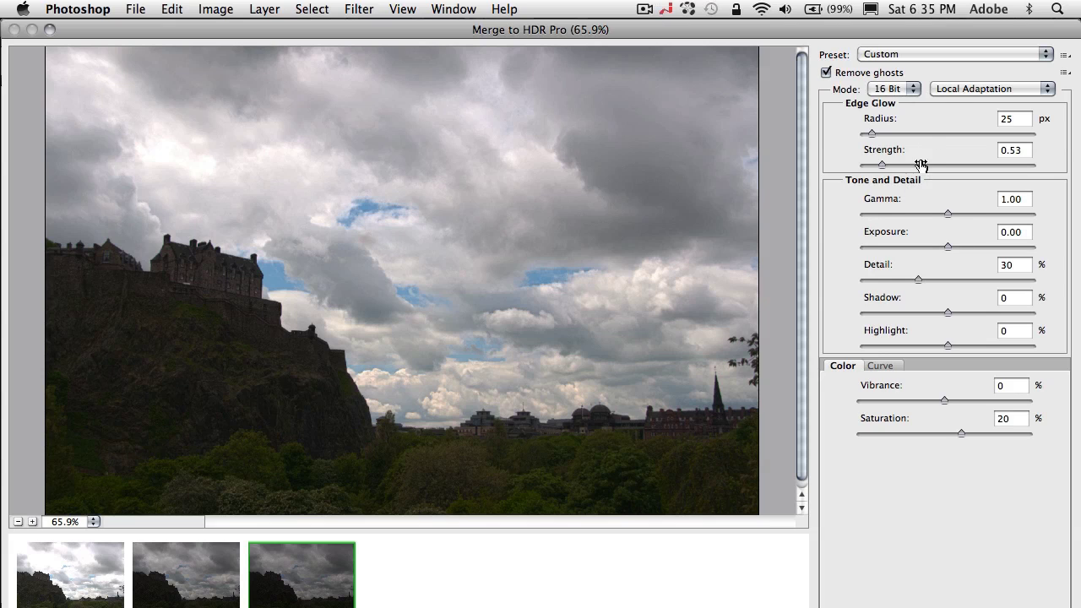
click(960, 53)
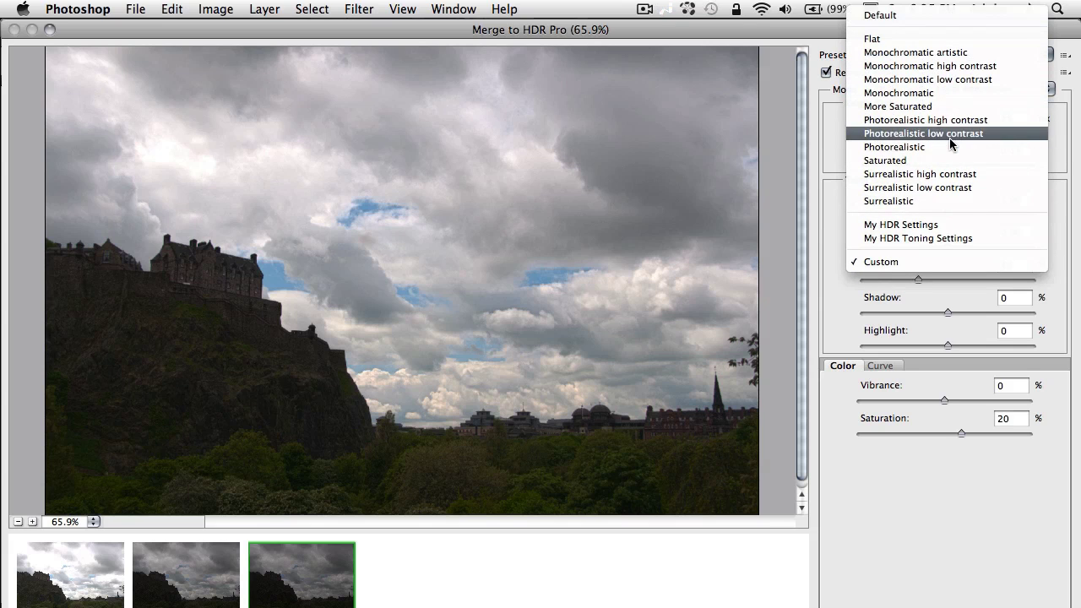
click(933, 315)
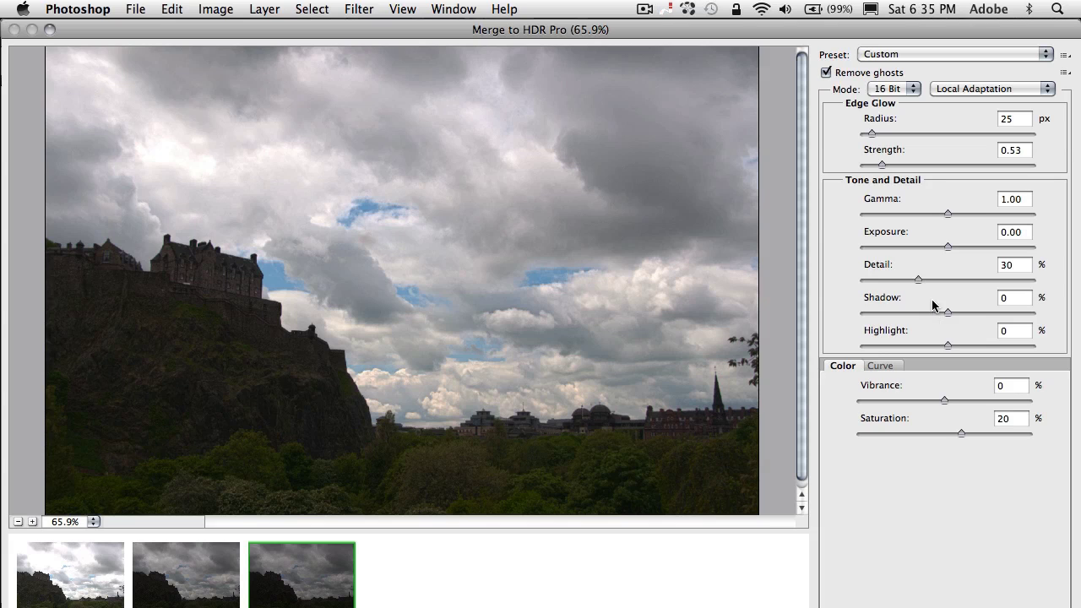
Step: Set edge glow Radius 176, Strength 0.47, Gamma 0.76 and Exposure 0.30
click(1023, 126)
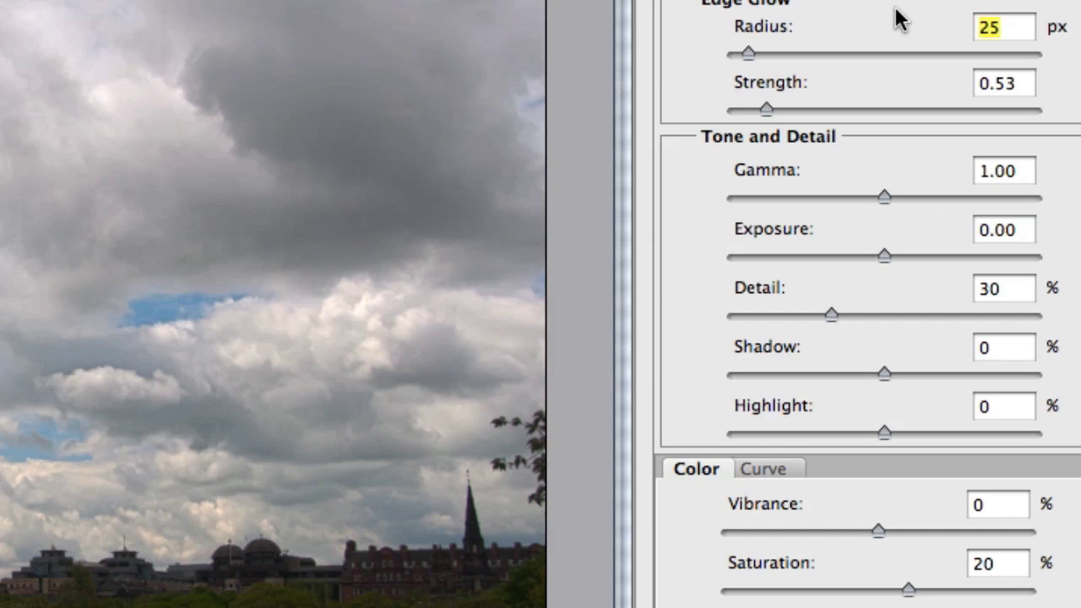
text(176)
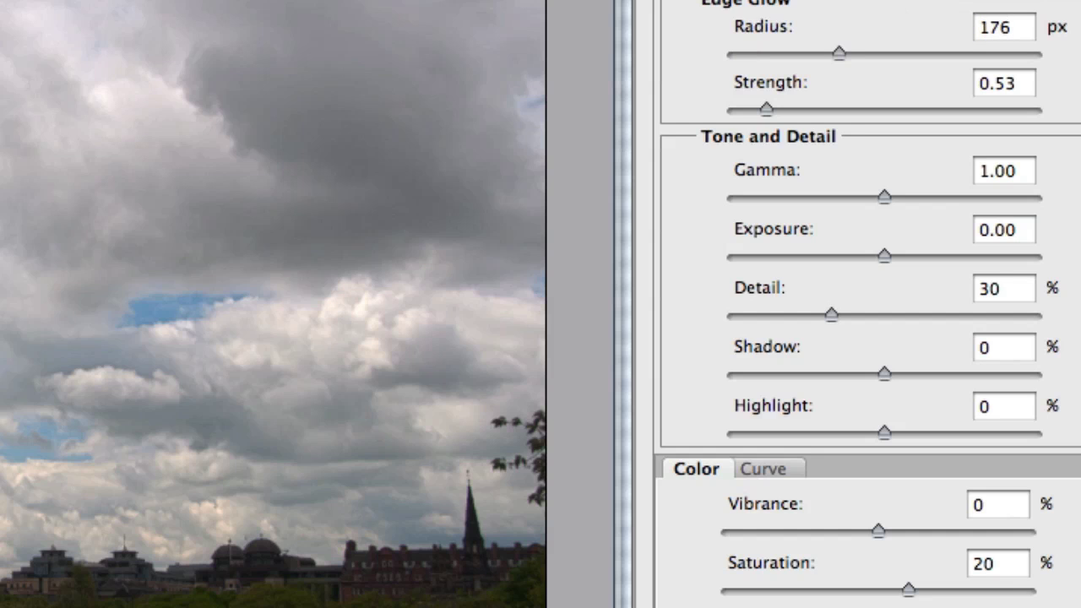
key(Tab)
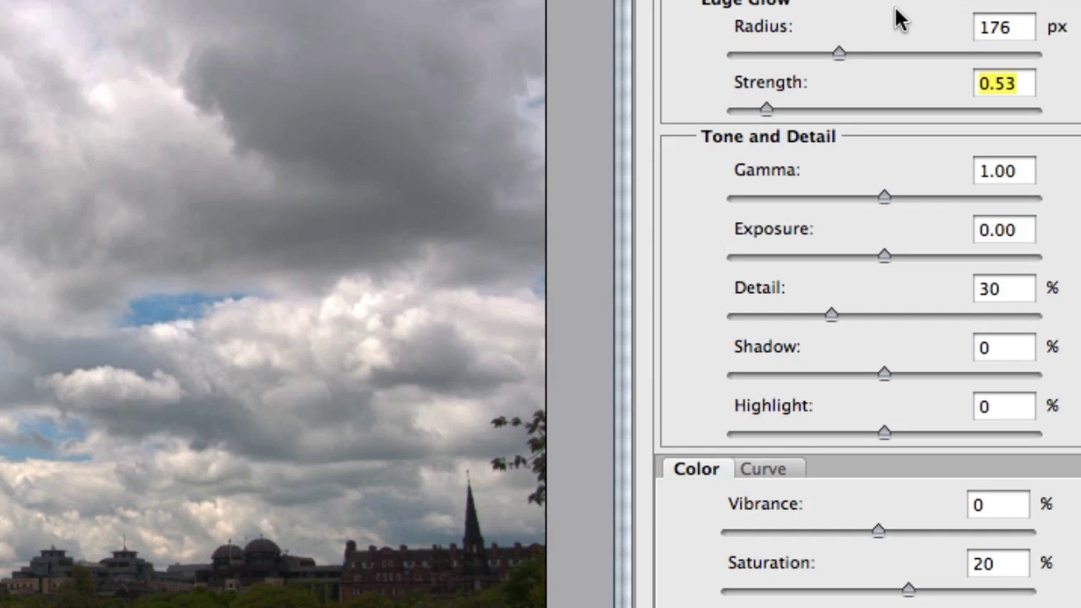
text(.47)
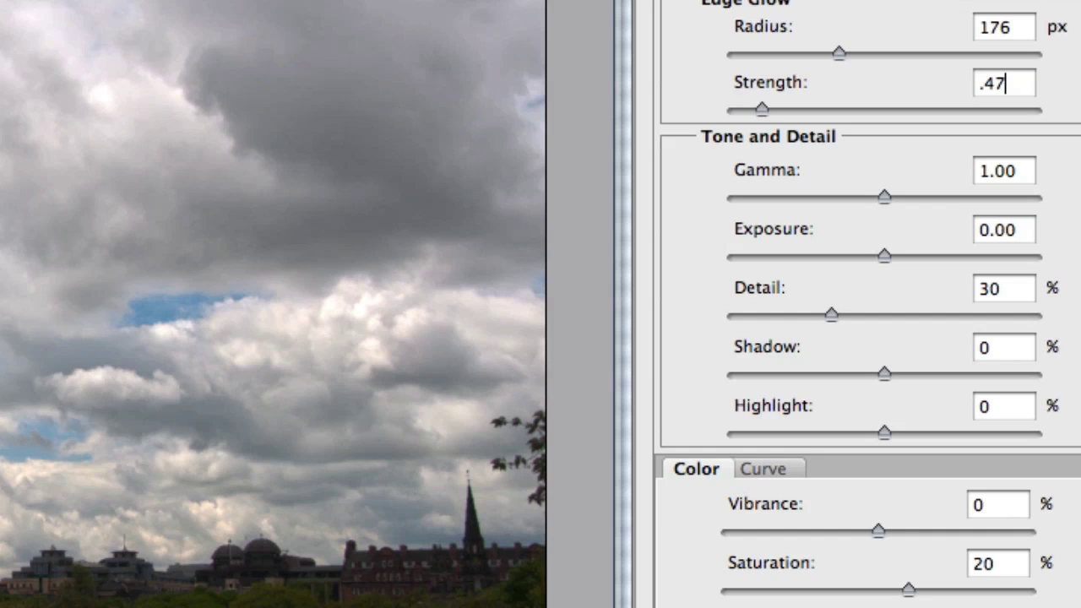
key(Tab)
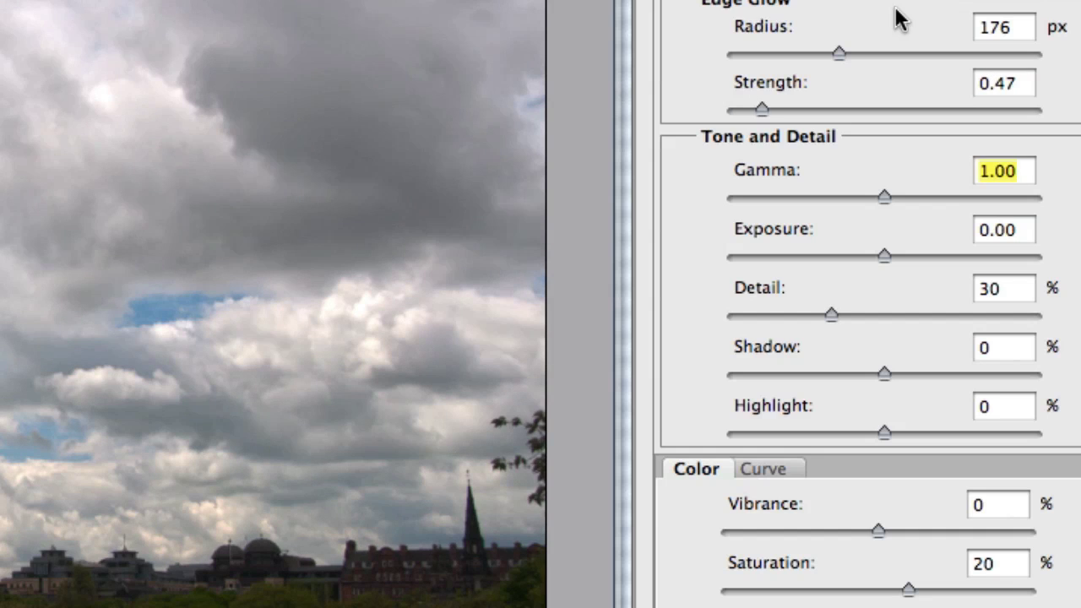
text(.76)
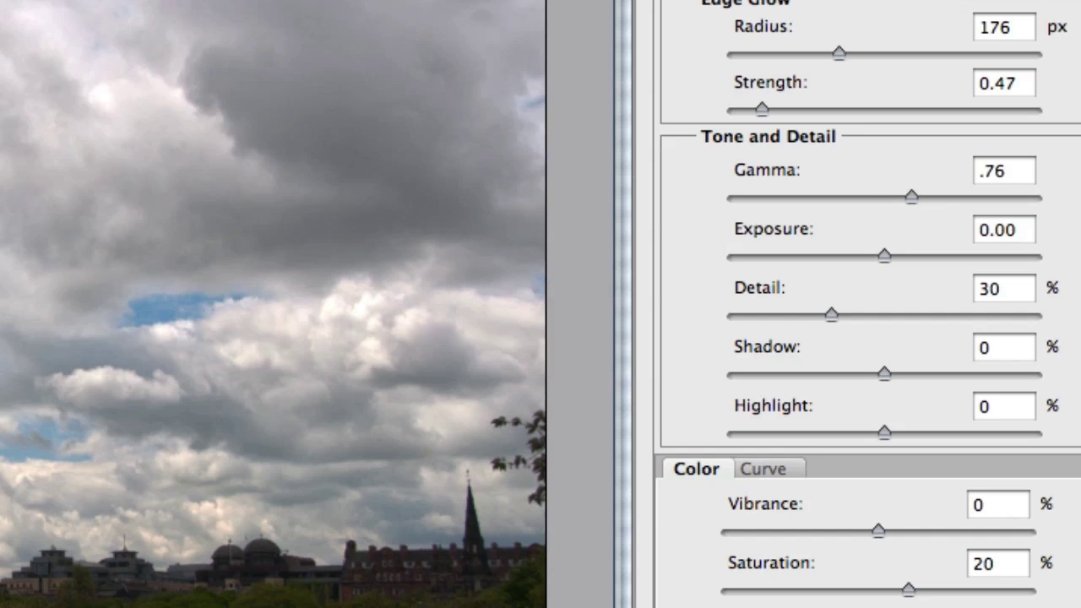
key(Tab)
text(.30)
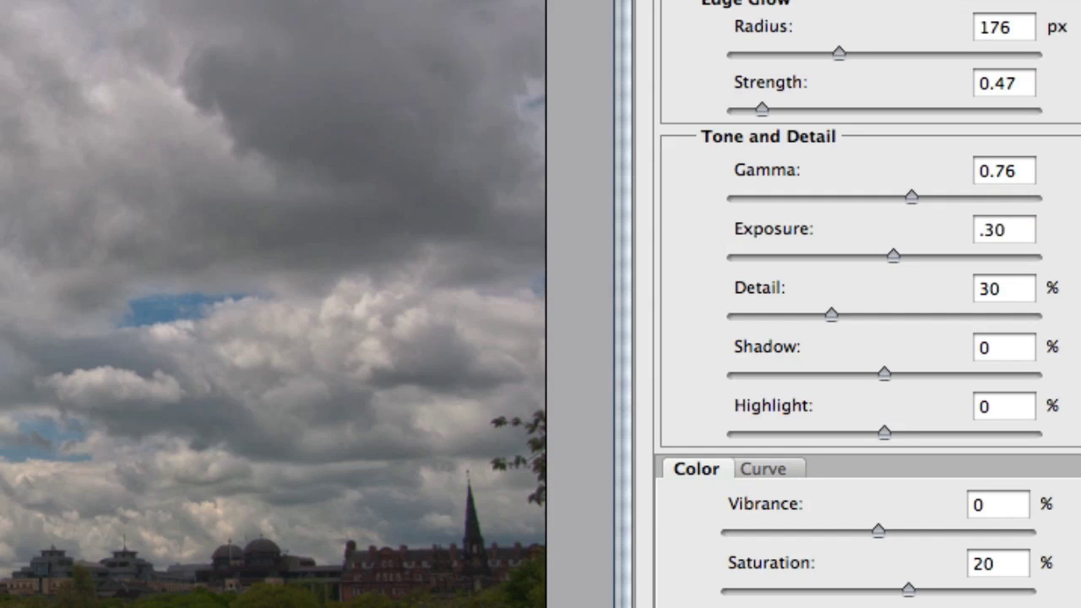
key(Tab)
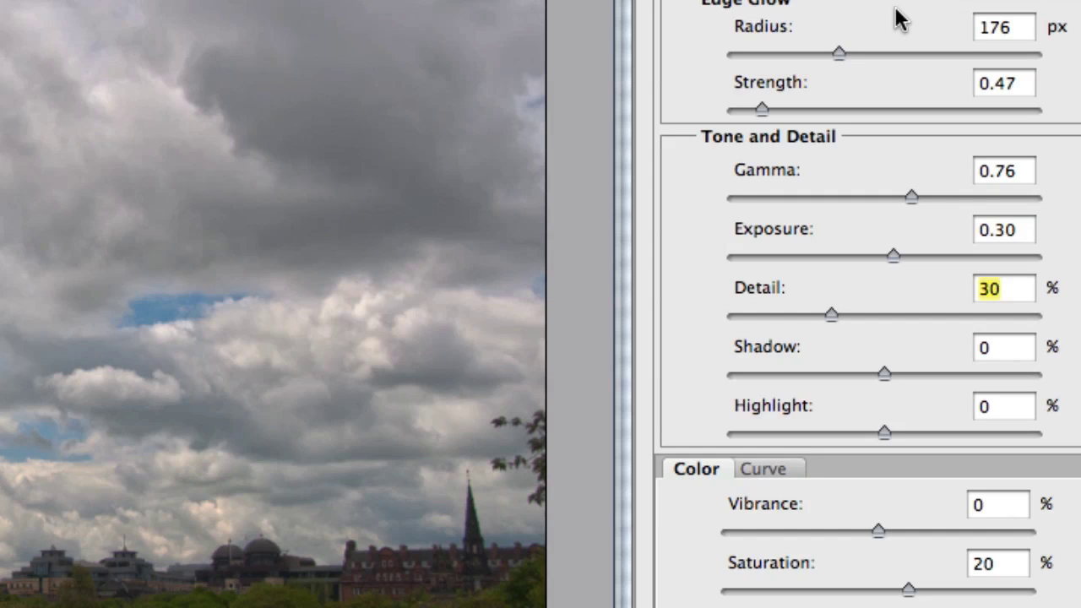
Step: Set Detail 300%, Shadow and Highlight -100%, Vibrance 22% and Saturation 26%
text(300)
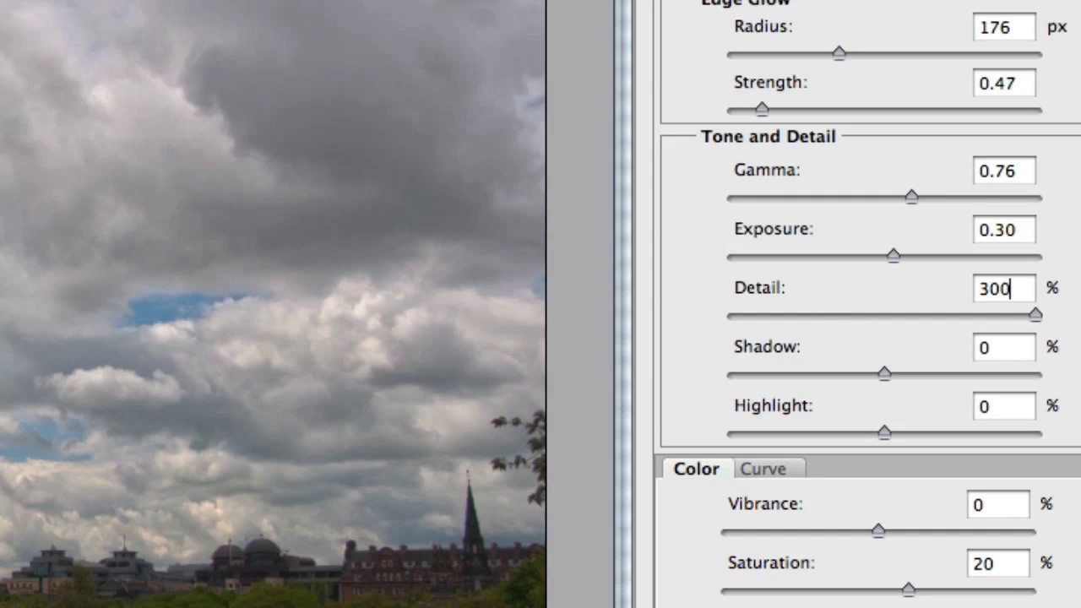
key(Tab)
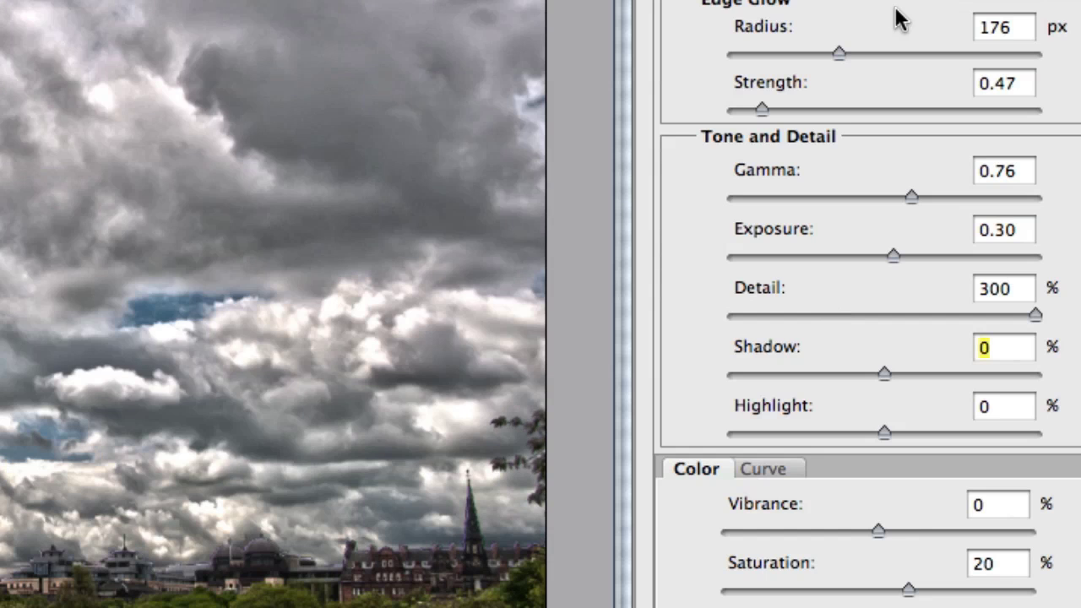
text(-100)
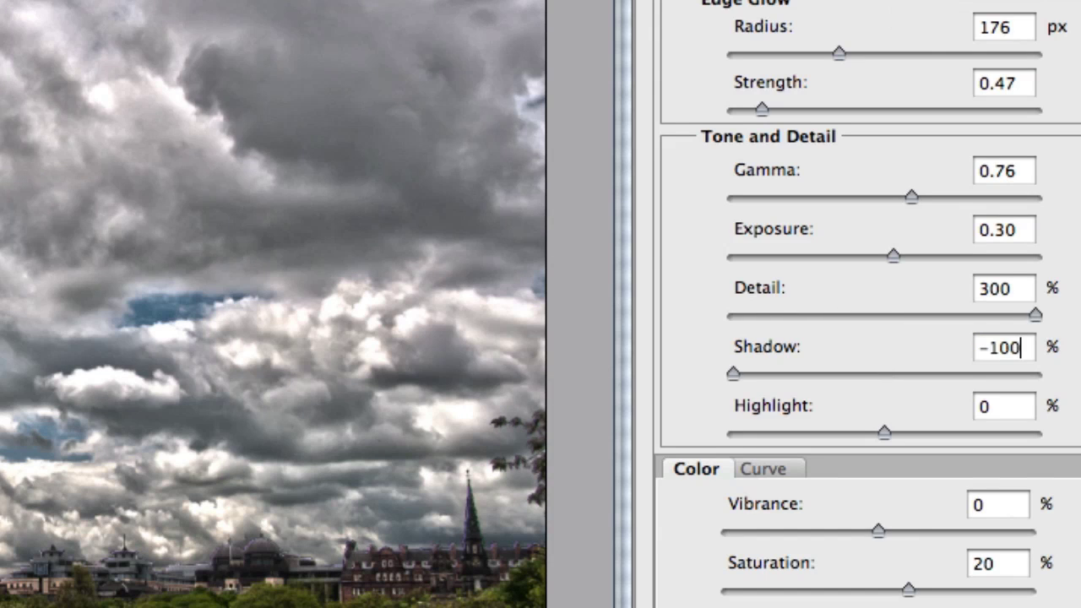
key(Tab)
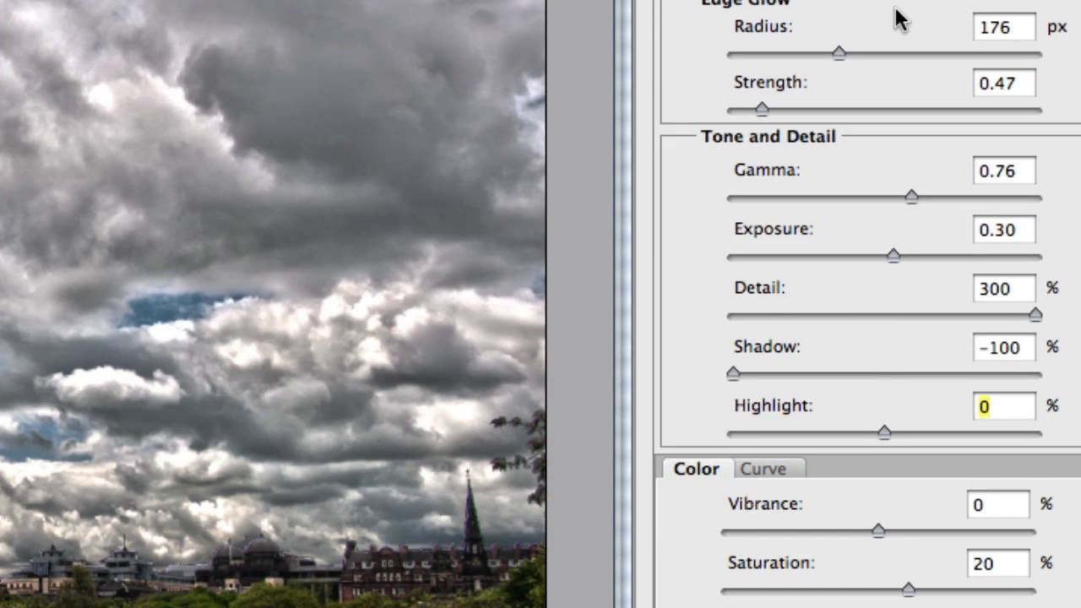
text(-100)
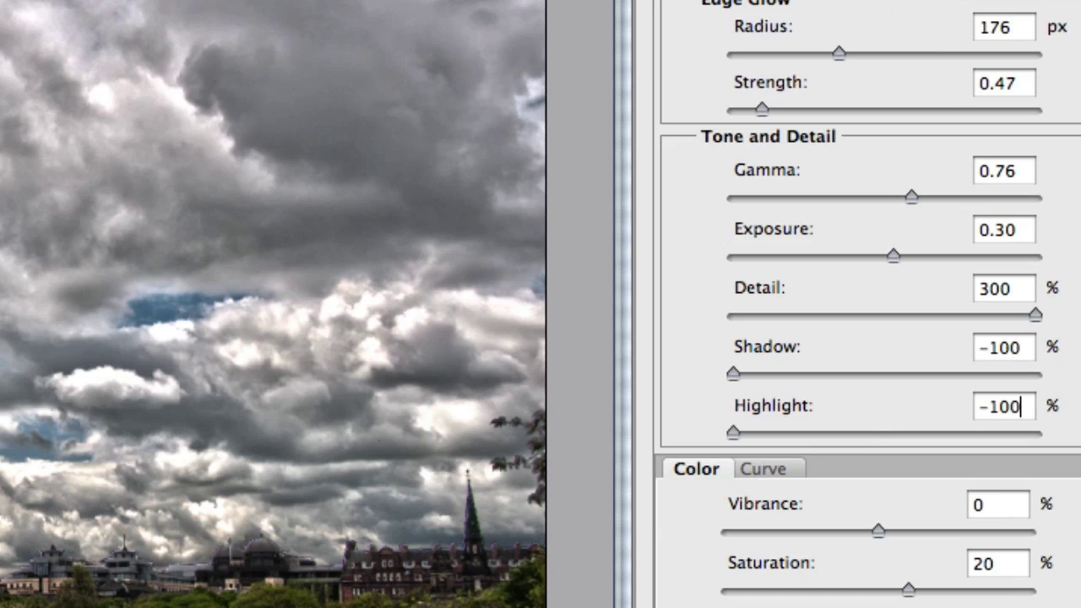
key(Tab)
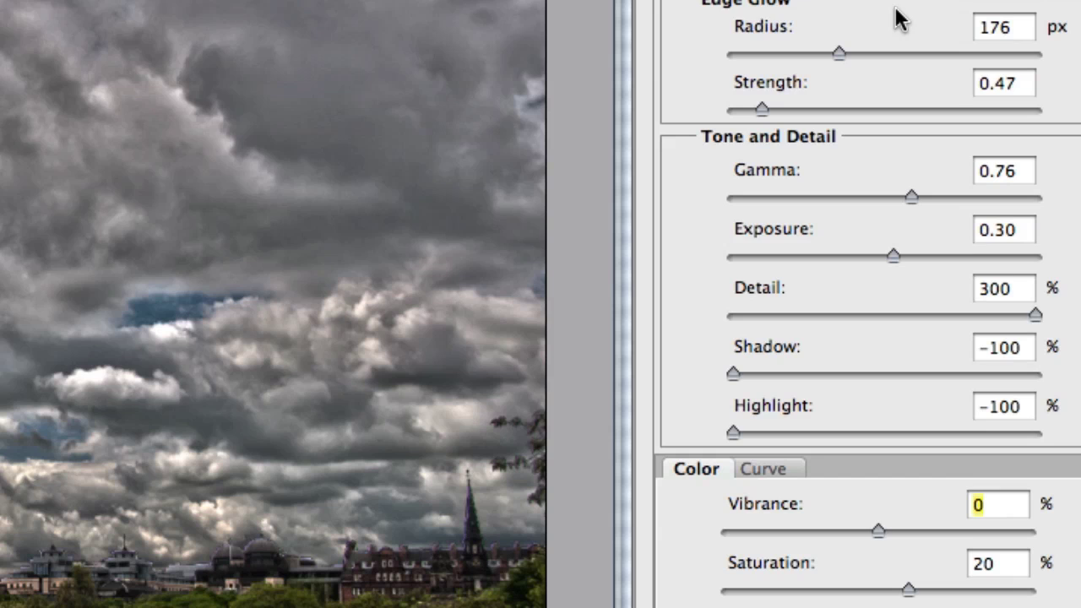
text(22)
key(Tab)
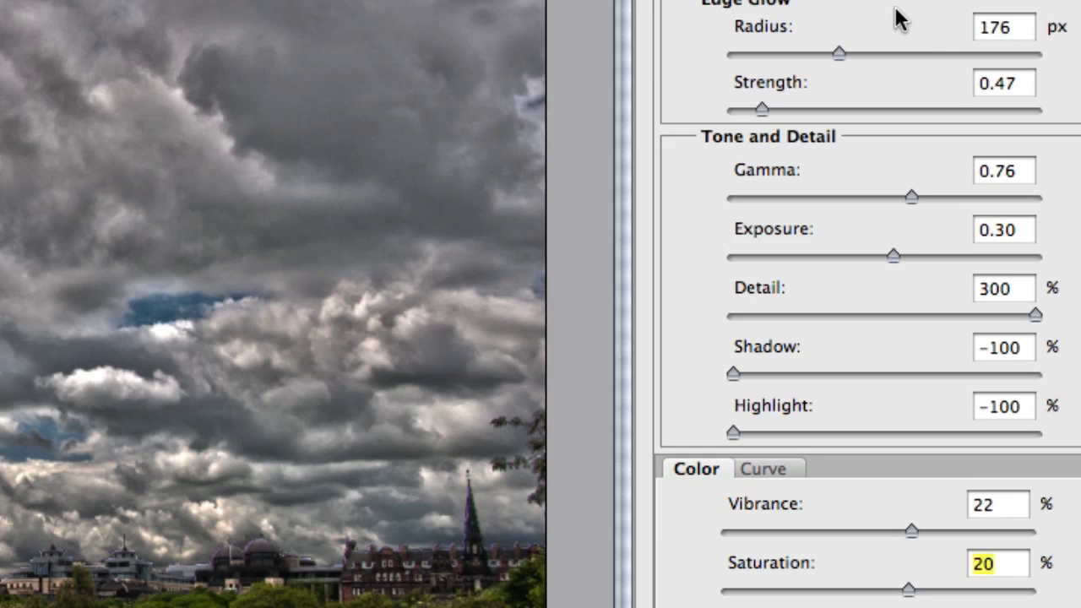
text(22)
key(BackSpace)
text(6)
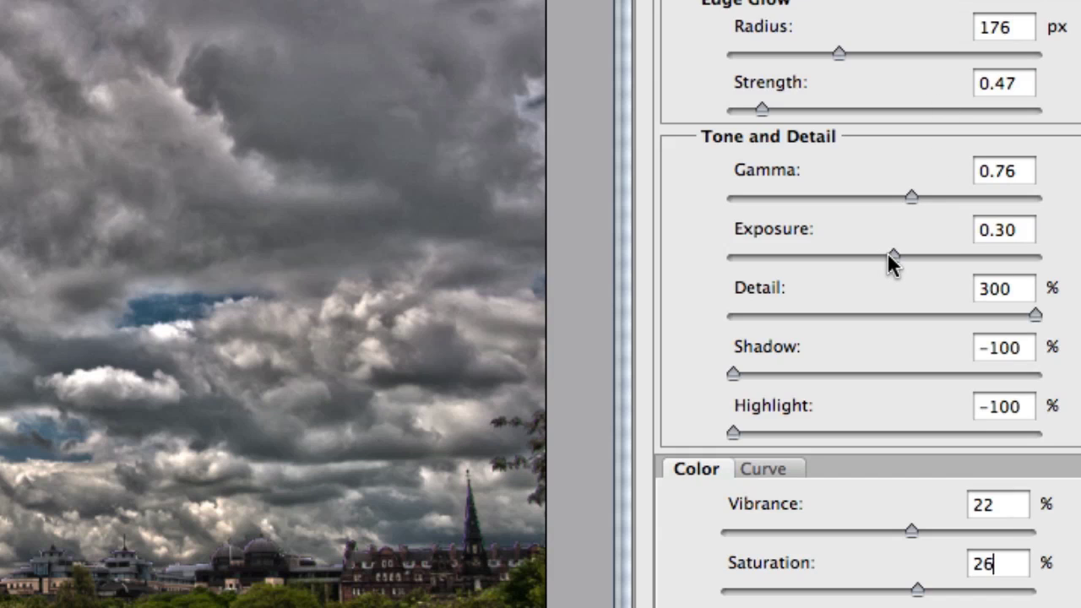
Step: Drag the HDR Exposure slider up from 0.30 to about 0.70
drag(887, 253, 902, 251)
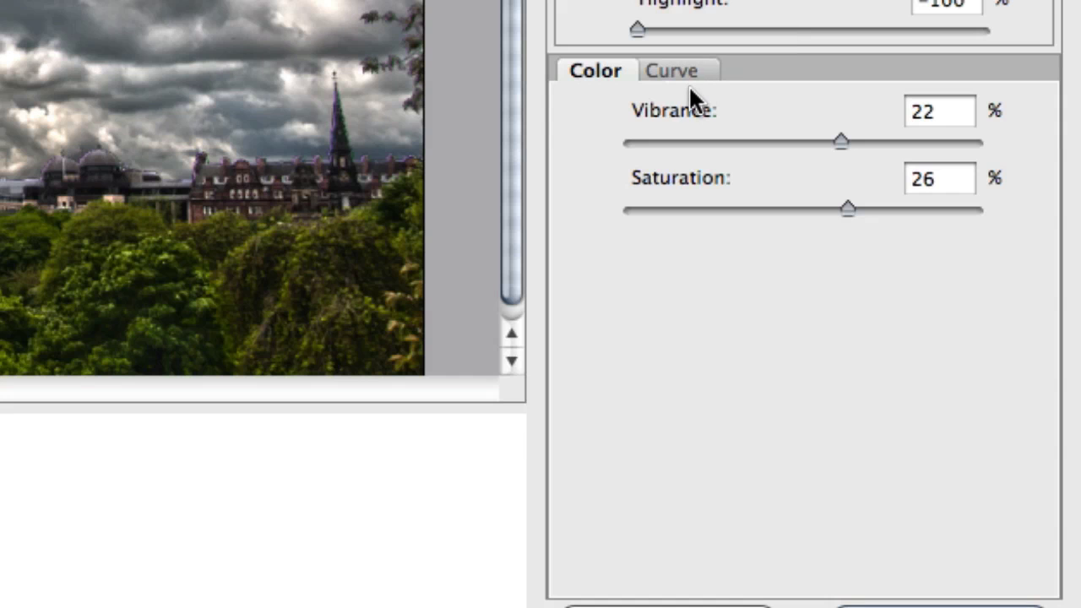
Step: On the Curve tab, add shadow, midtone and highlight points and shape an S-curve
click(688, 72)
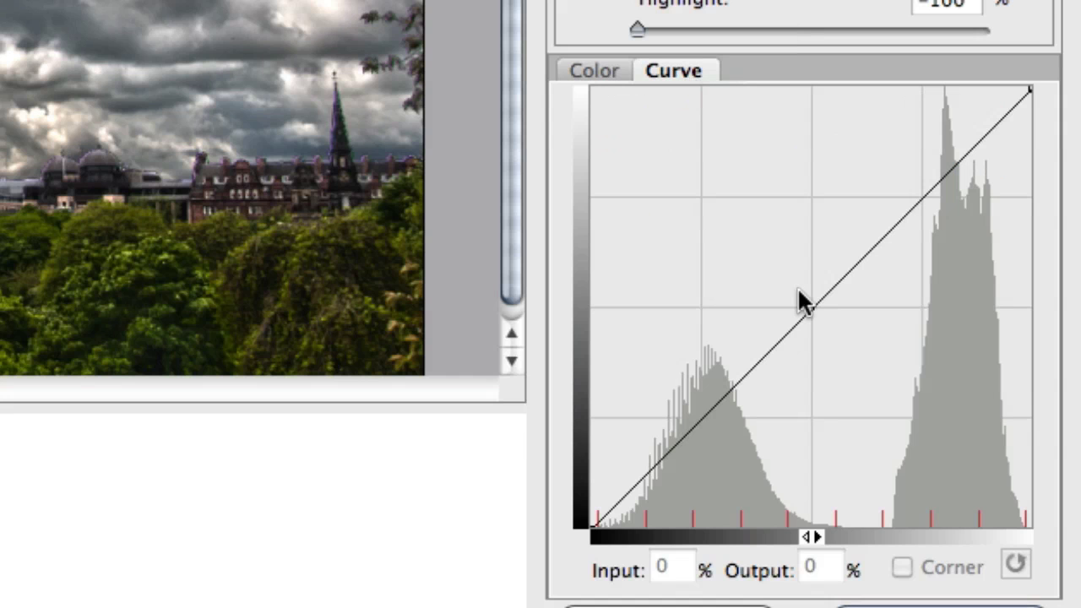
click(713, 405)
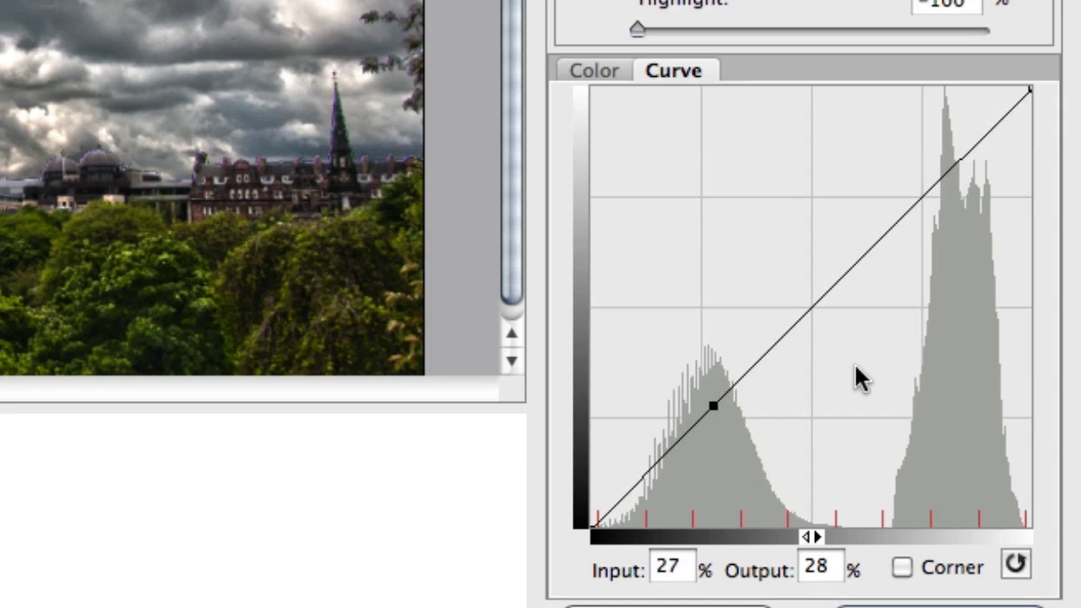
click(822, 291)
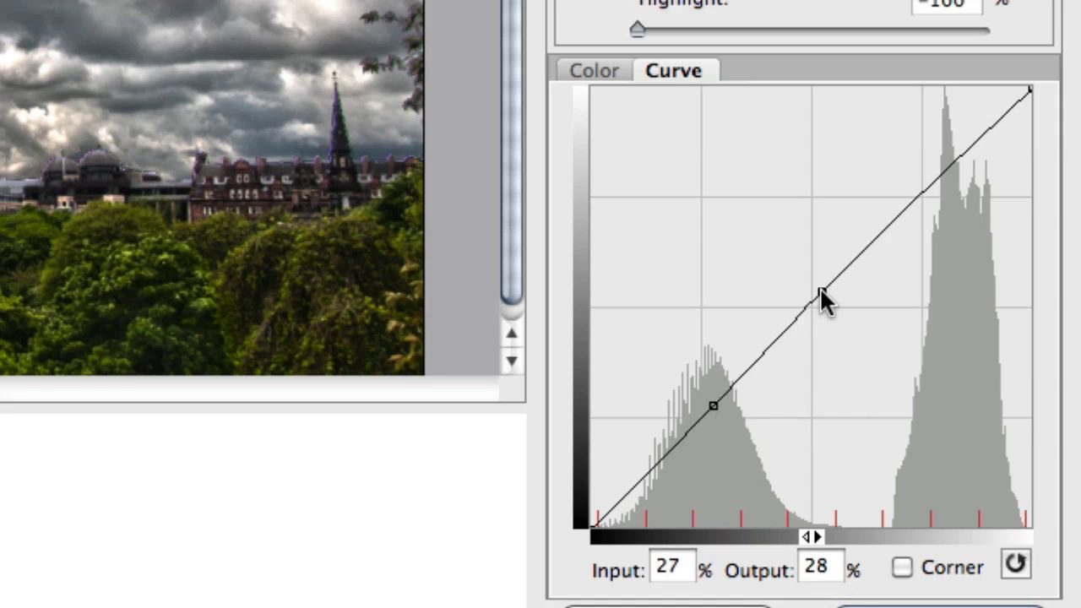
click(947, 168)
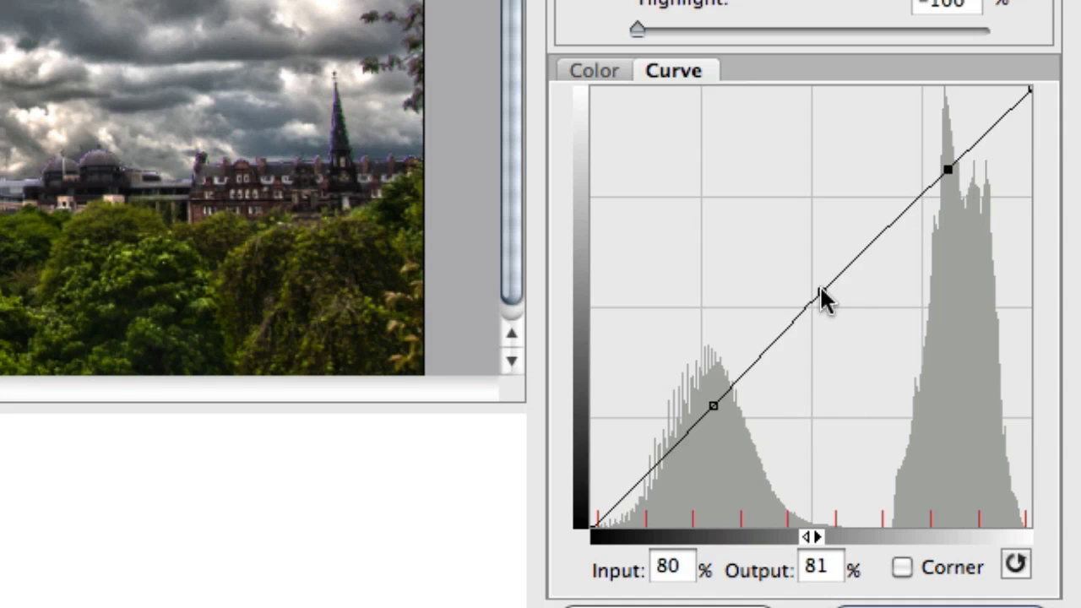
drag(821, 291, 846, 313)
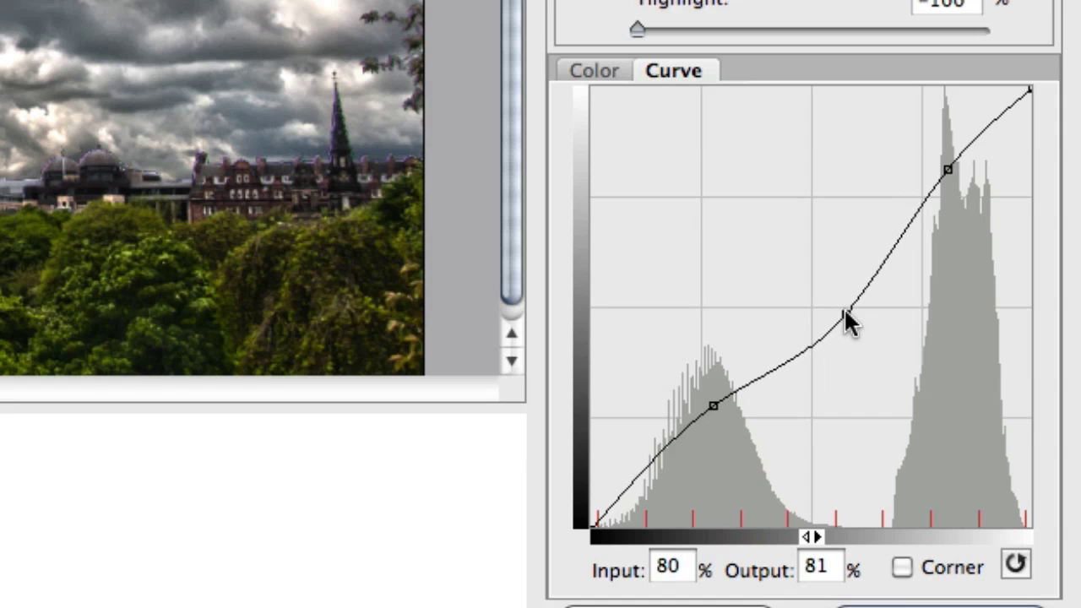
mouse_move(714, 407)
mouse_down()
mouse_move(692, 355)
mouse_move(712, 415)
mouse_up()
mouse_move(953, 170)
mouse_down()
mouse_move(948, 137)
mouse_move(951, 183)
mouse_move(950, 168)
mouse_up()
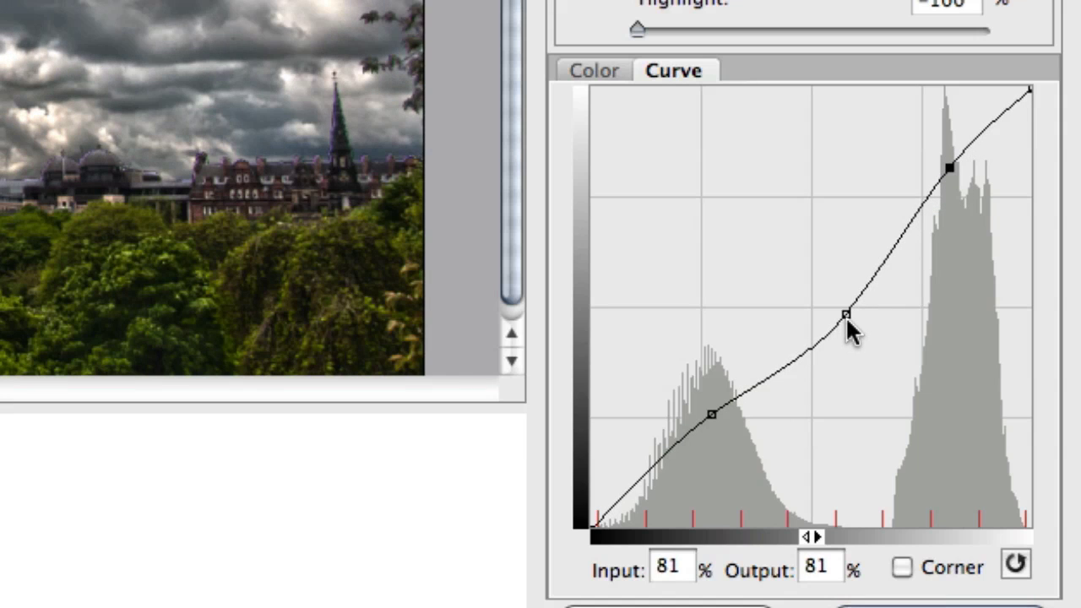
mouse_move(842, 314)
mouse_down()
mouse_move(845, 332)
mouse_move(841, 316)
mouse_up()
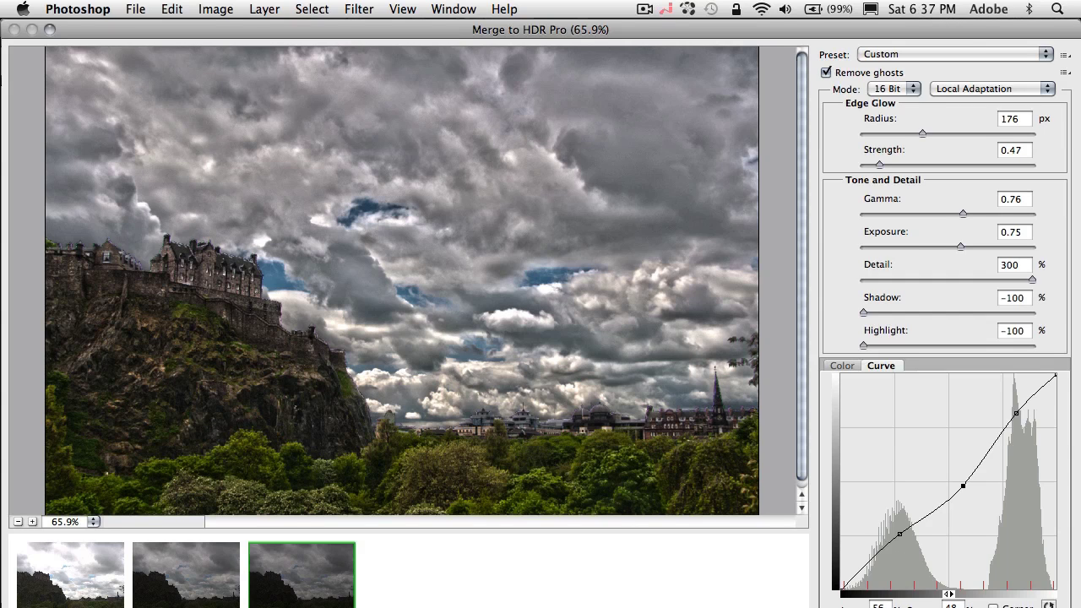
Step: Confirm the HDR merge with OK and save the result as _DSC4879-Edit.psd
key(Return)
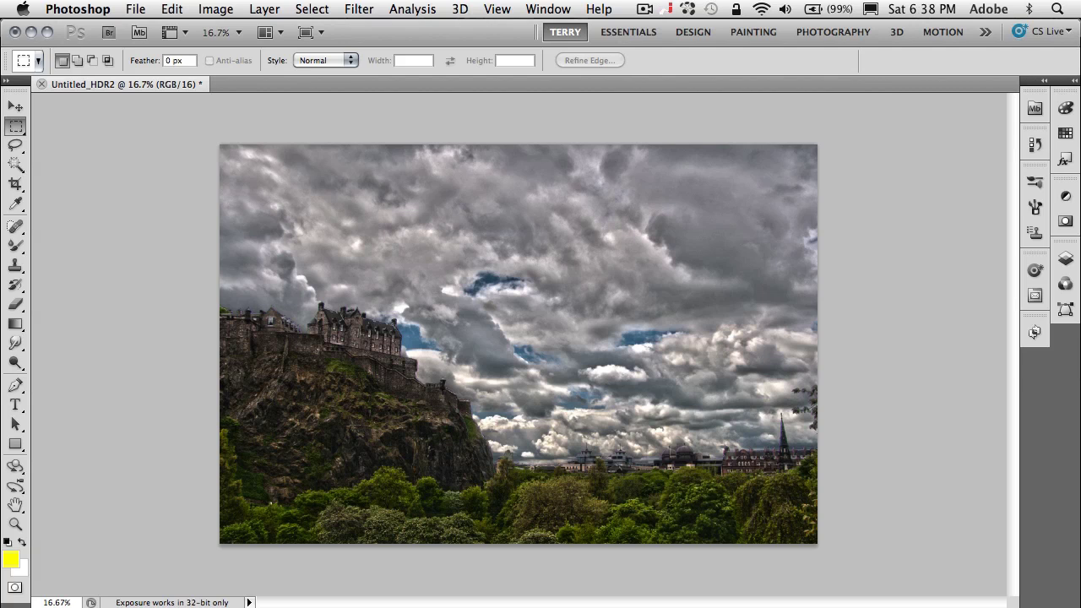
key(ctrl+s)
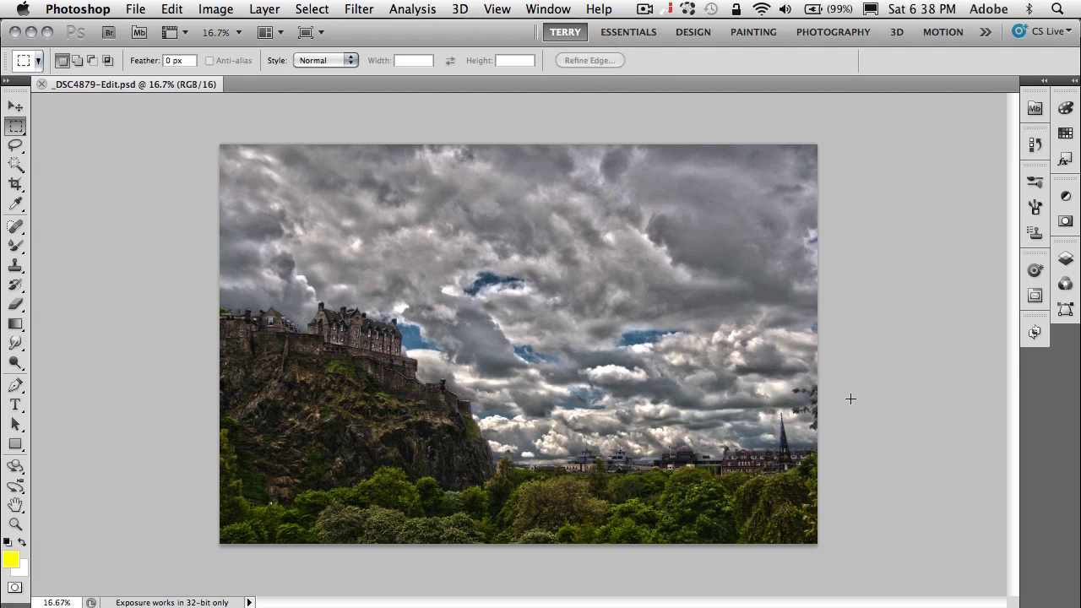
Step: Lasso the stray right-edge branch, Content-Aware fill it, deselect, then save and close
key(l)
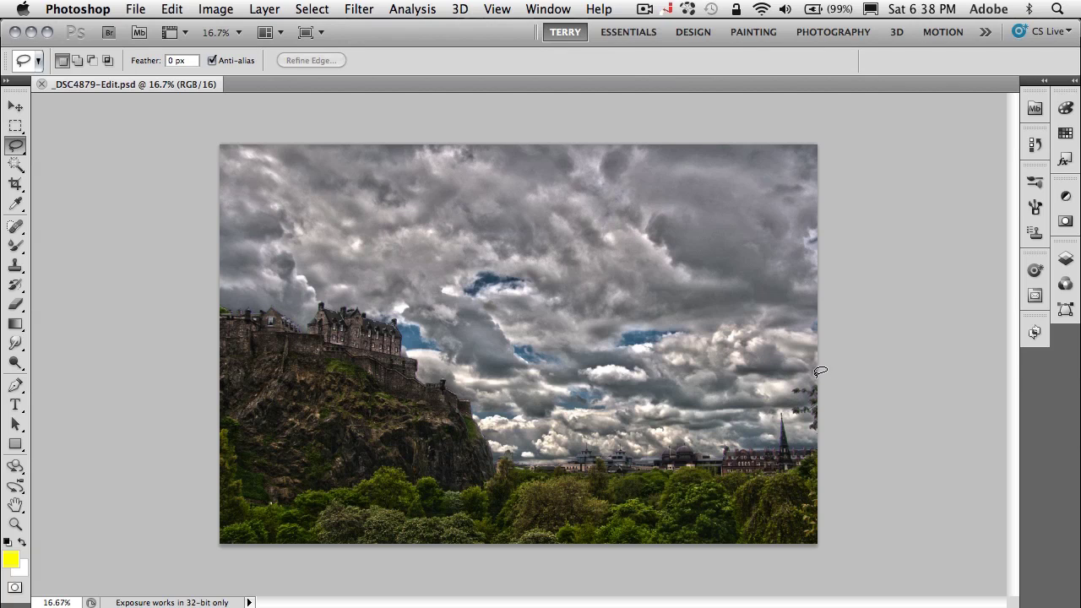
mouse_move(813, 377)
mouse_down()
mouse_move(789, 377)
mouse_move(788, 394)
mouse_move(813, 431)
mouse_move(829, 366)
mouse_up()
key(shift+BackSpace)
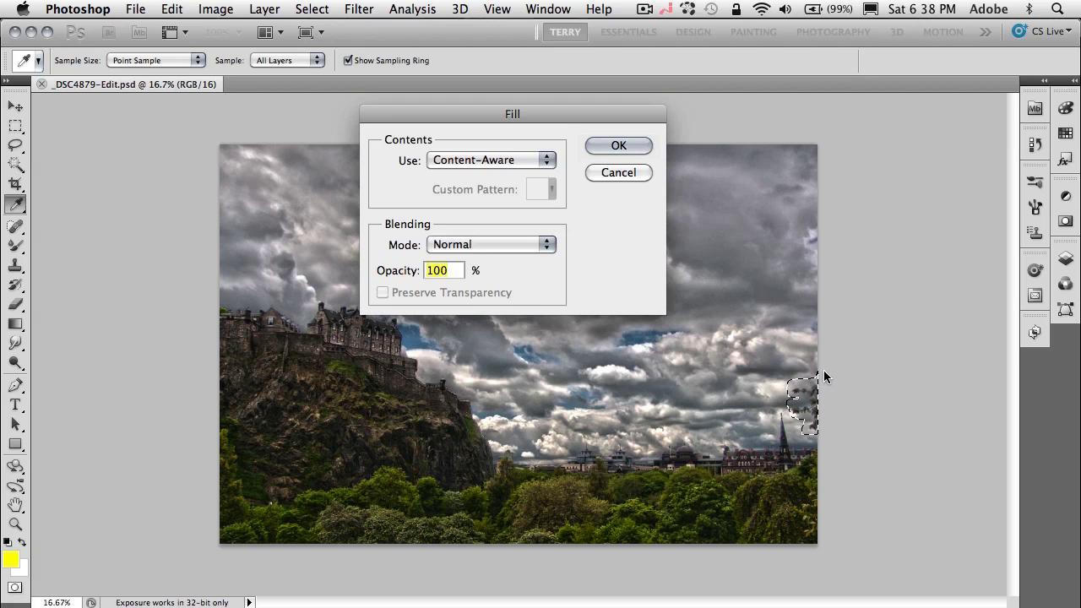
click(609, 152)
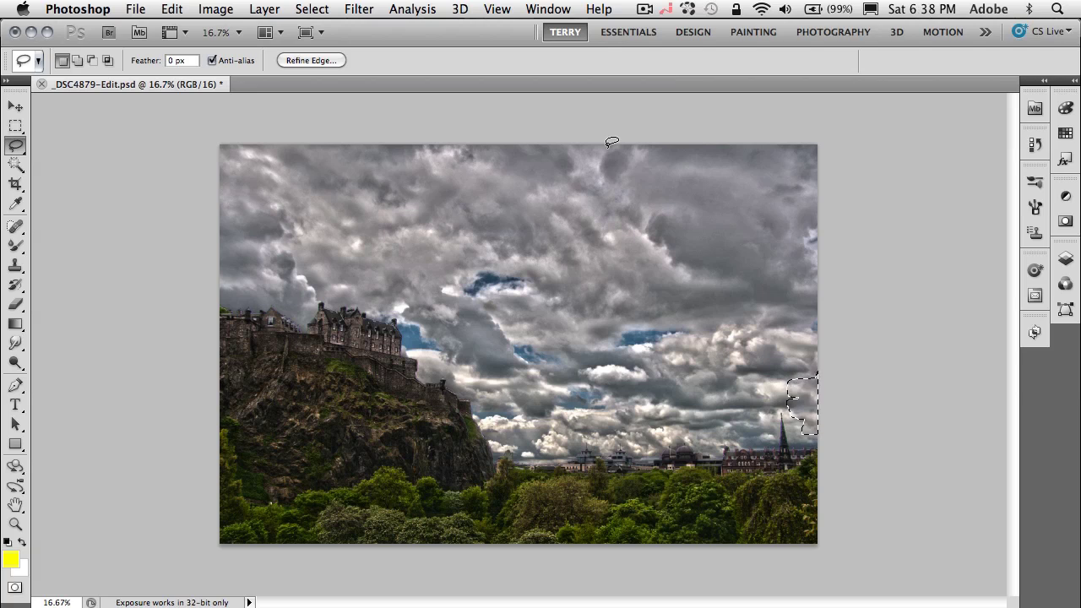
click(610, 152)
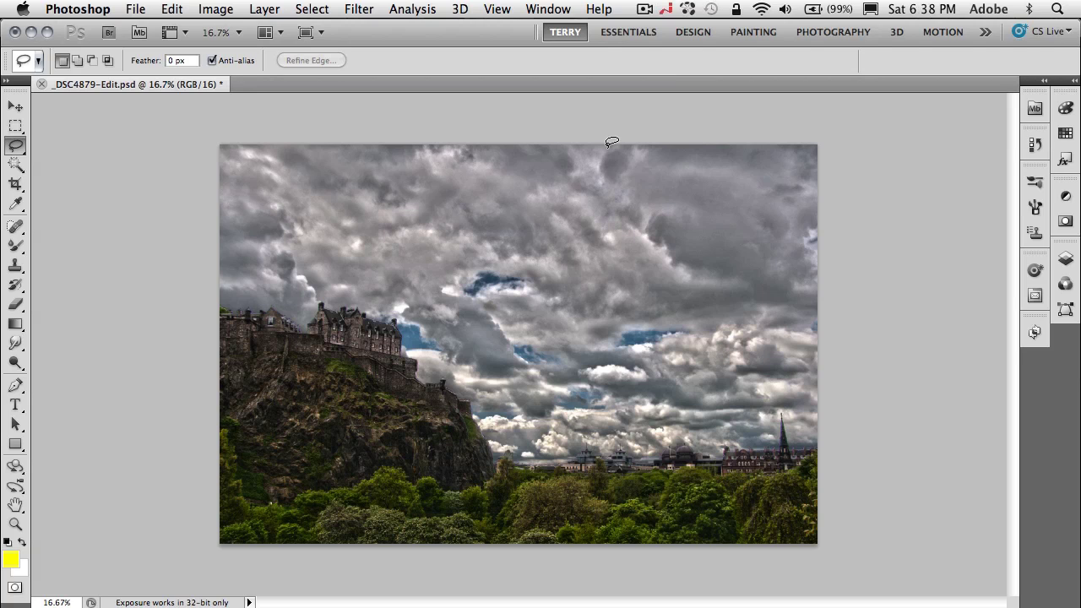
key(super+s)
key(super+w)
Step: Switch back to Lightroom and view _DSC4879-Edit.psd enlarged in Loupe
key(super+Tab)
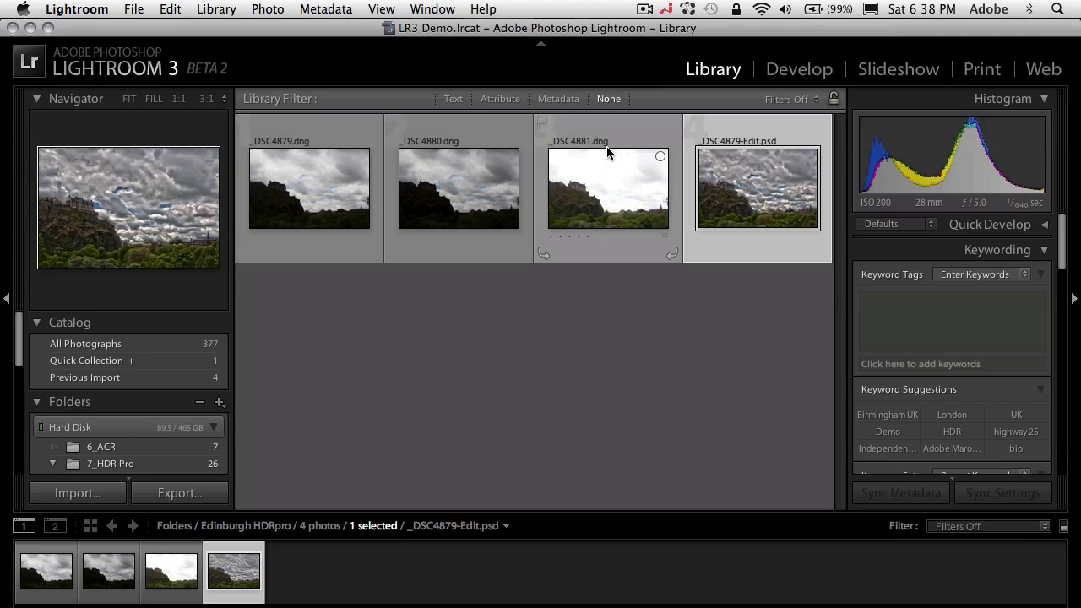
double_click(765, 193)
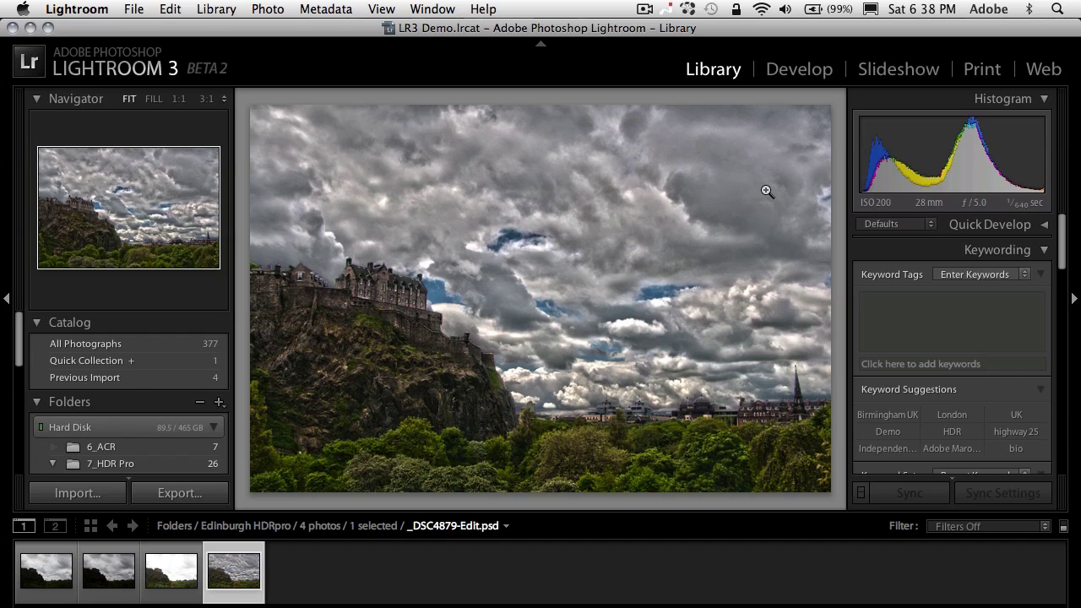
Step: In the Develop module's Presence section, set Clarity to +52 and Vibrance to +23
key(d)
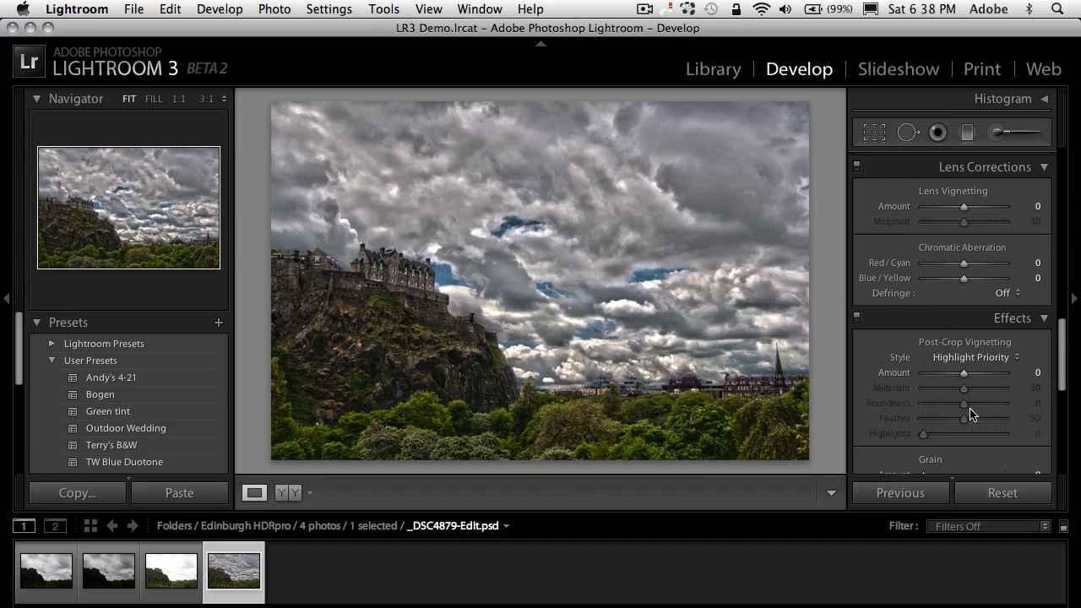
scroll(970, 413, up, 15)
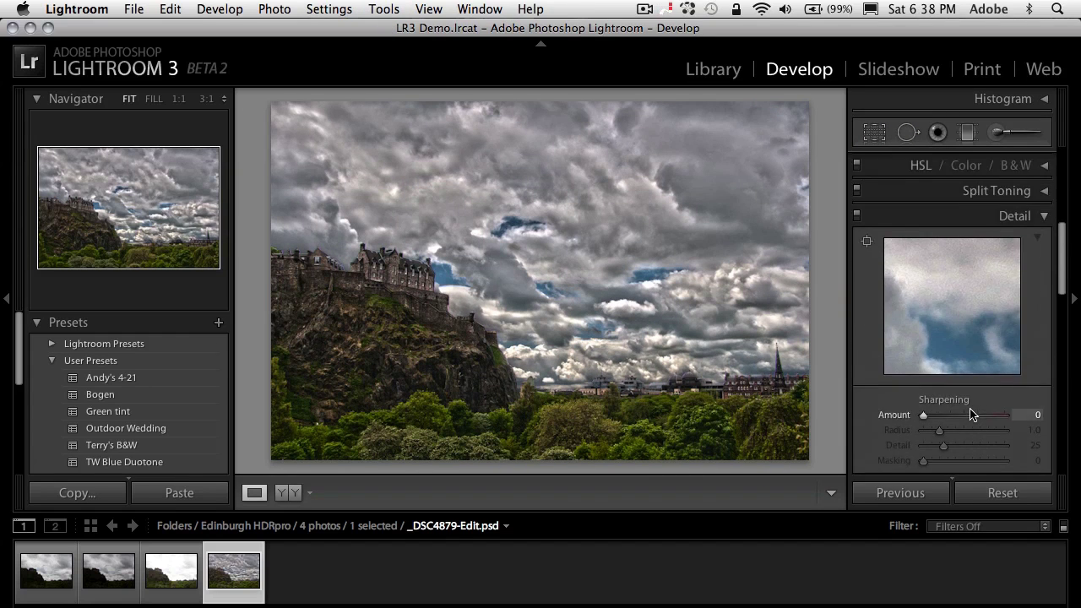
scroll(970, 409, up, 5)
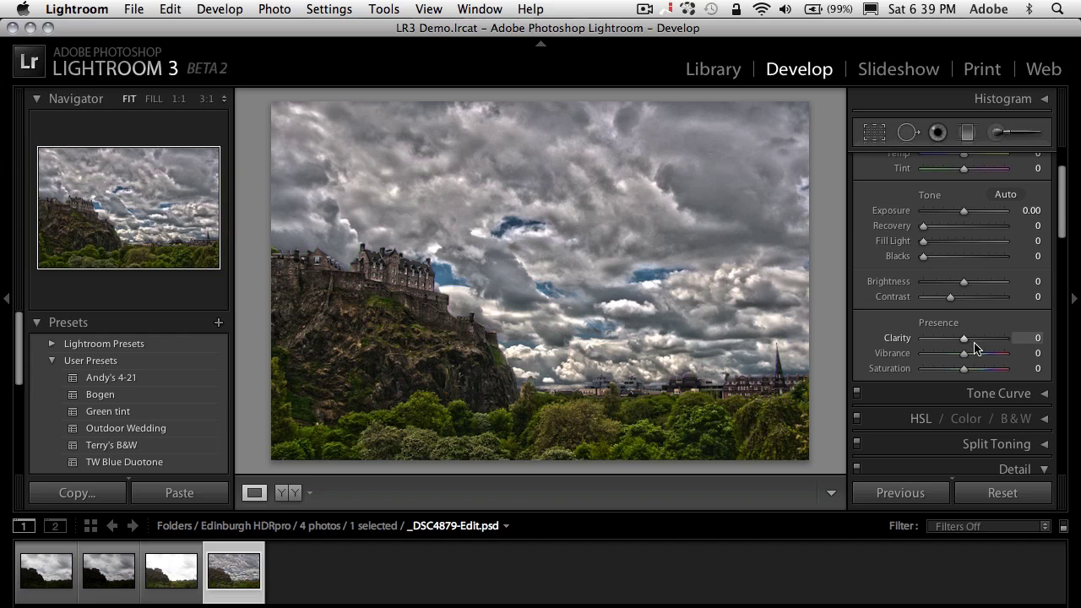
click(976, 338)
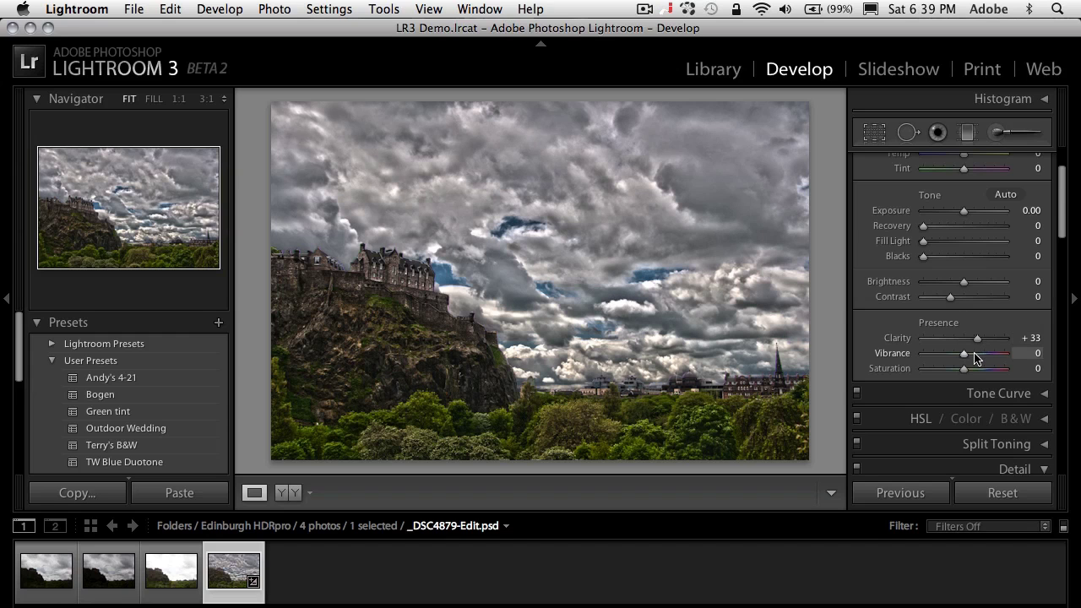
click(976, 354)
click(985, 354)
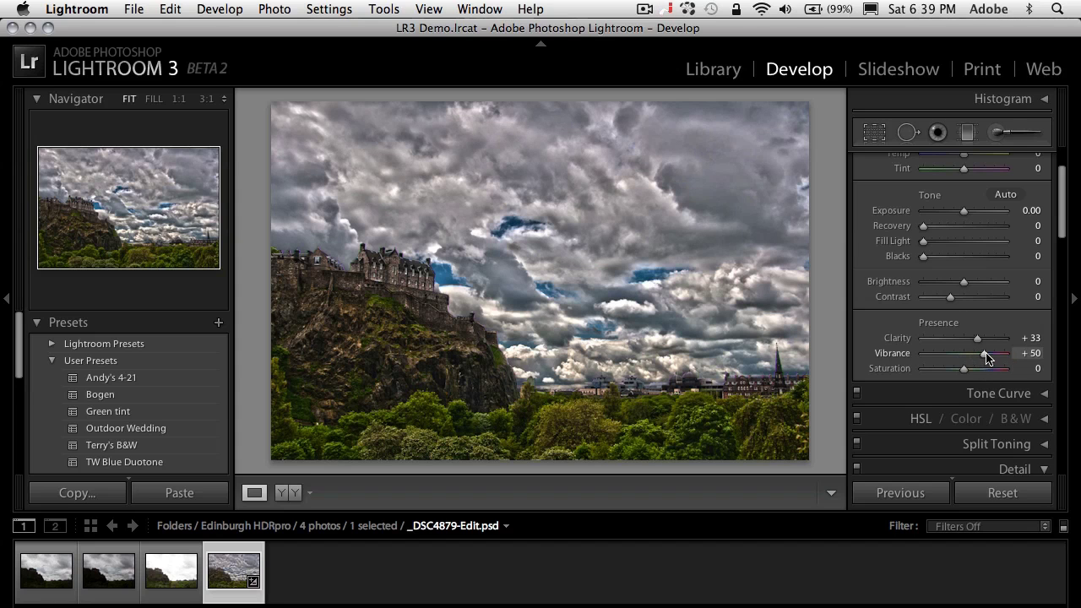
mouse_move(985, 353)
mouse_down()
mouse_move(974, 353)
mouse_move(988, 344)
mouse_up()
click(983, 339)
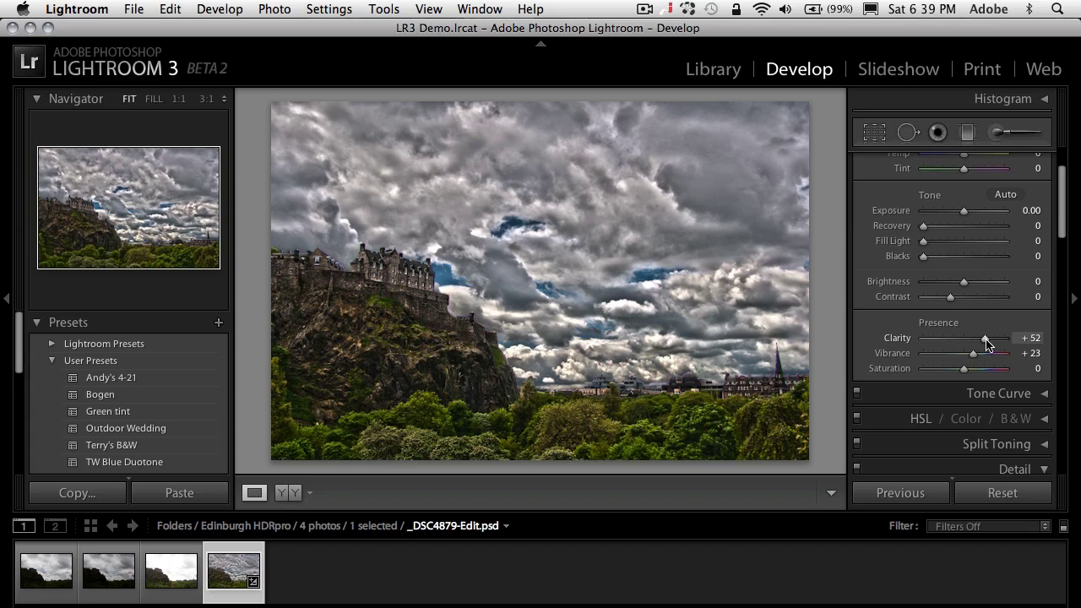
Step: Set the Effects panel's Post-Crop Vignetting Amount to about -10
scroll(978, 368, down, 10)
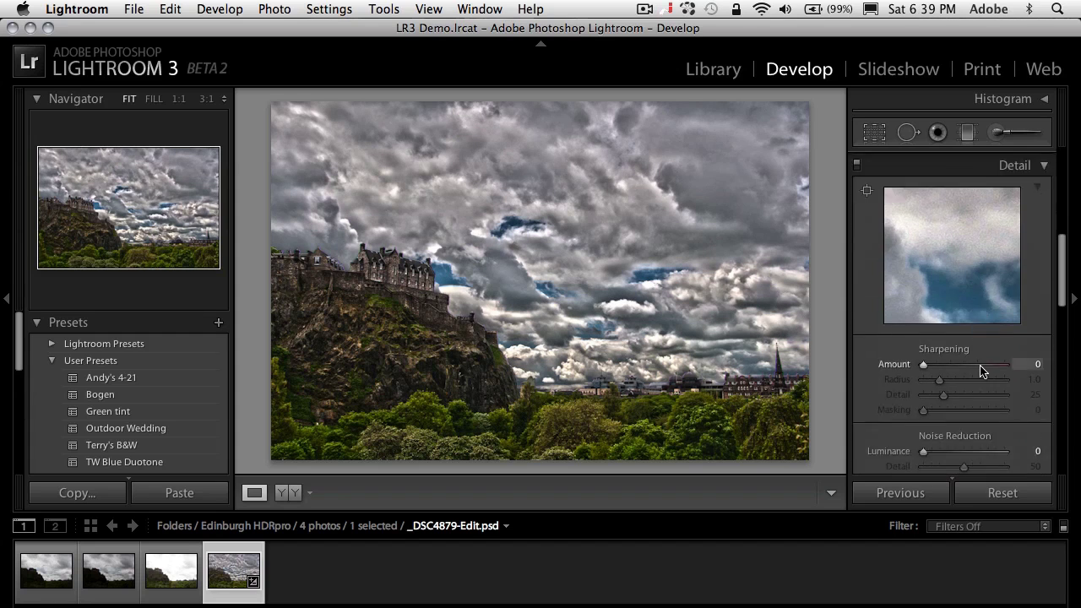
scroll(981, 372, down, 6)
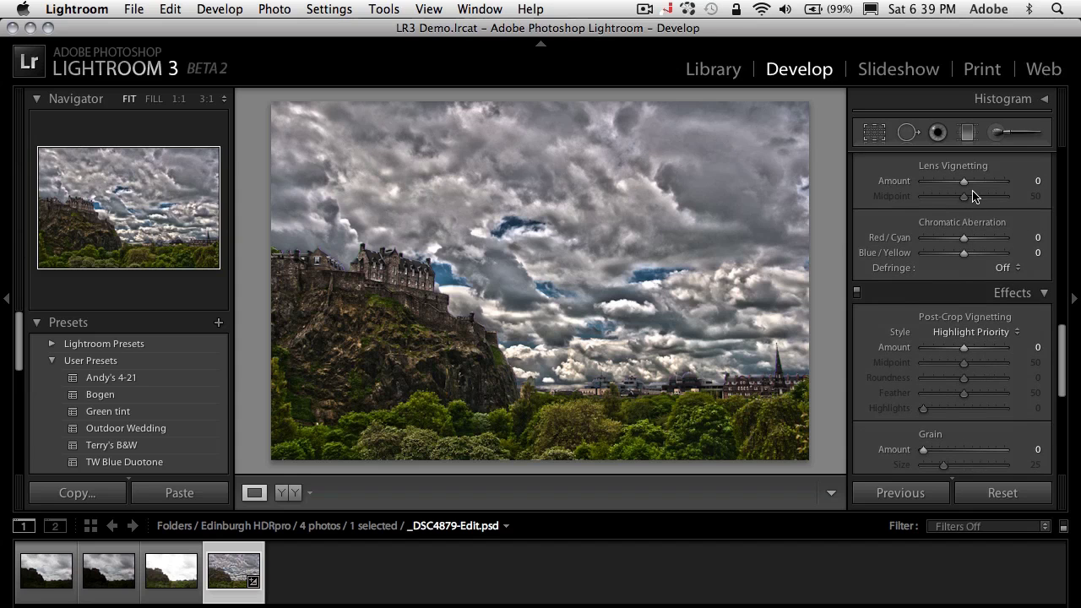
scroll(969, 314, up, 1)
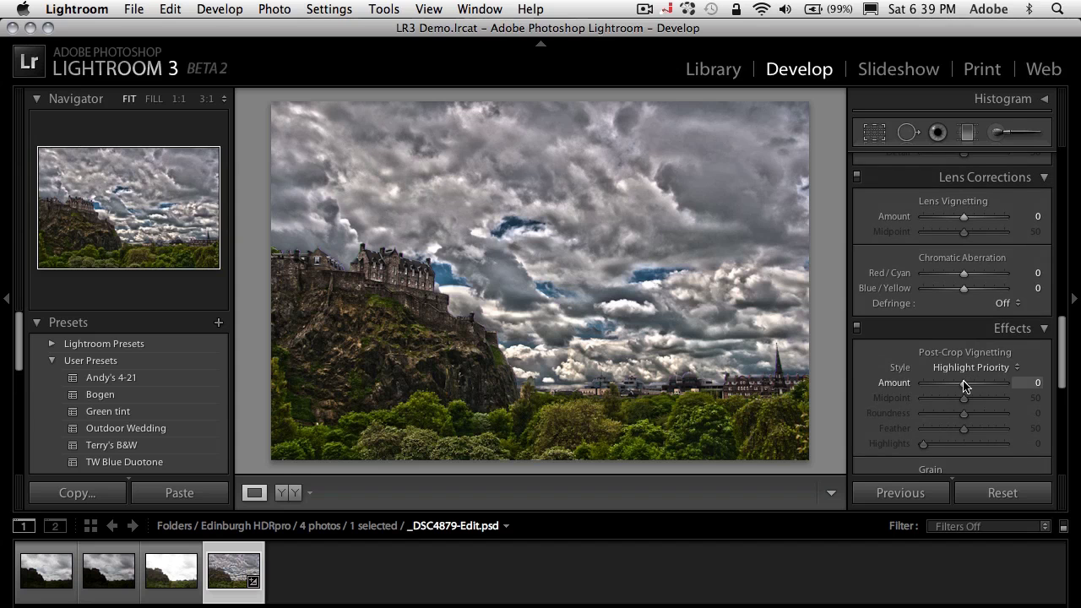
drag(964, 387, 959, 386)
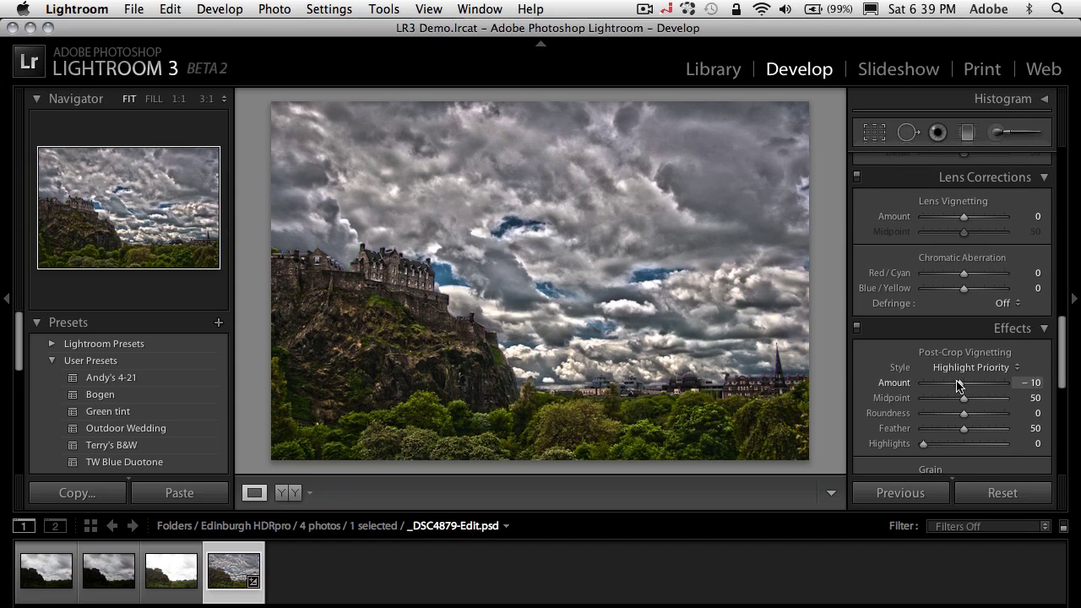